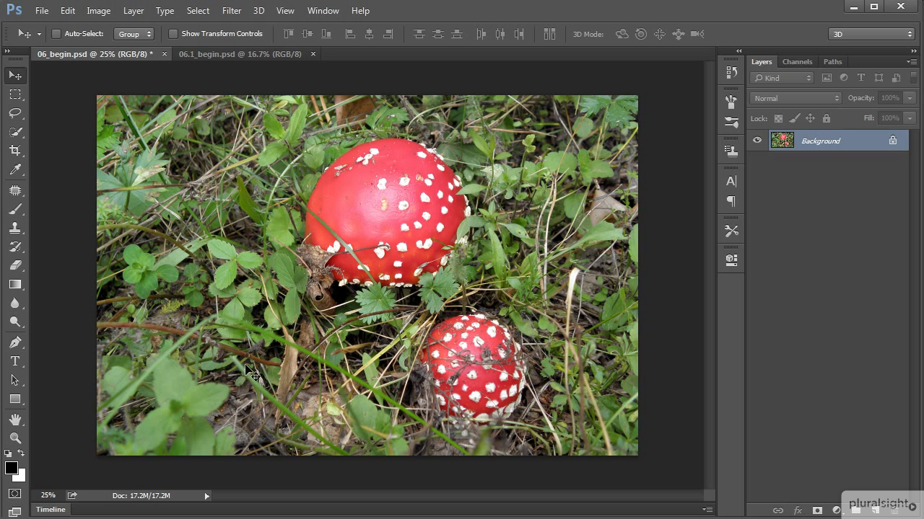
Outline the small mushroom loosely with the Content-Aware Move tool and add a new empty layer above the Background.
{"action": "left_click", "coordinate": [16, 195]}
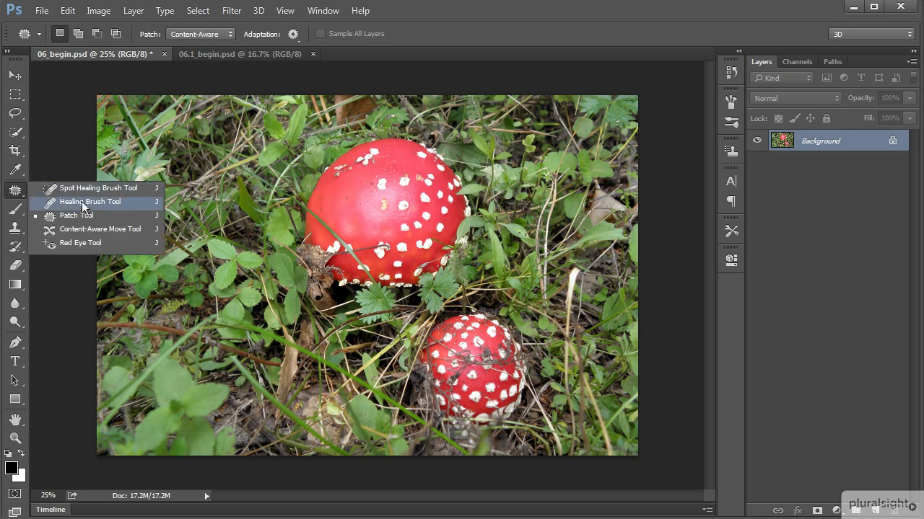
{"action": "left_click", "coordinate": [122, 231]}
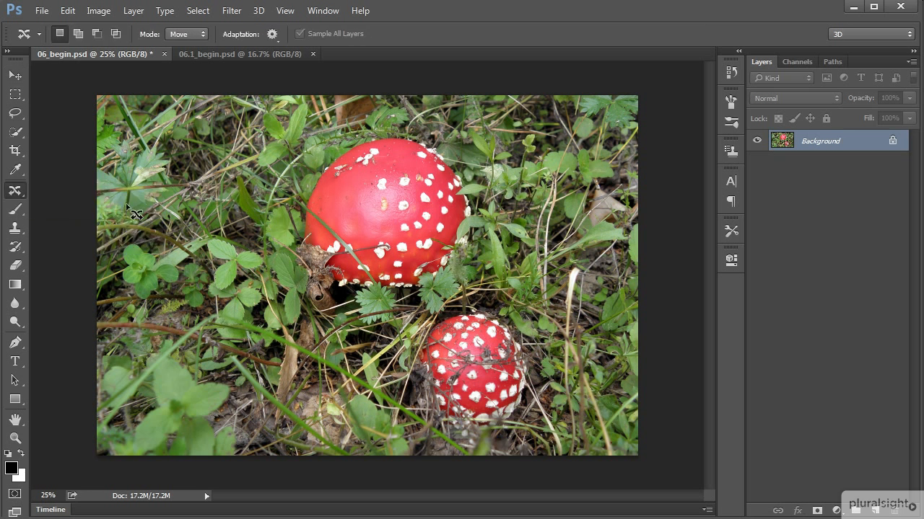
{"action": "mouse_move", "coordinate": [460, 311]}
{"action": "left_mouse_down"}
{"action": "mouse_move", "coordinate": [408, 331]}
{"action": "mouse_move", "coordinate": [399, 391]}
{"action": "mouse_move", "coordinate": [417, 429]}
{"action": "mouse_move", "coordinate": [476, 448]}
{"action": "mouse_move", "coordinate": [513, 439]}
{"action": "mouse_move", "coordinate": [545, 387]}
{"action": "mouse_move", "coordinate": [538, 351]}
{"action": "mouse_move", "coordinate": [517, 321]}
{"action": "mouse_move", "coordinate": [473, 297]}
{"action": "left_mouse_up"}
{"action": "left_click", "coordinate": [875, 511]}
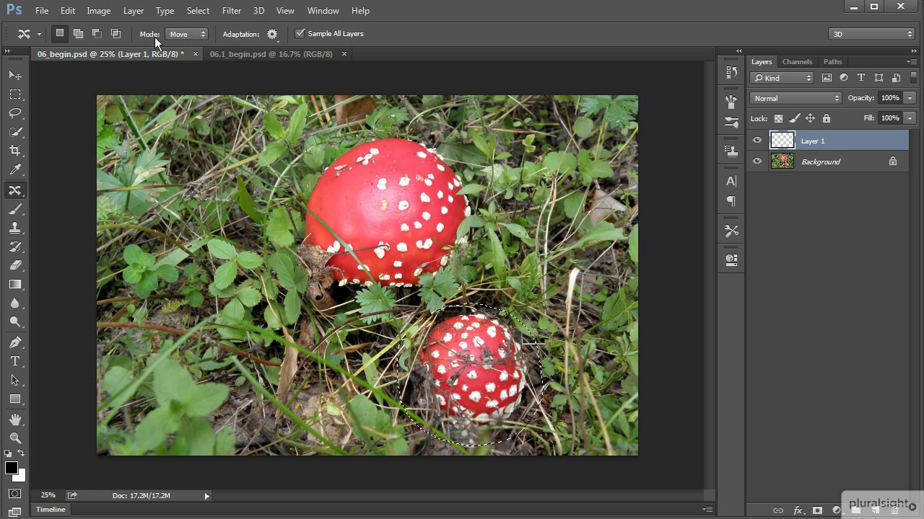
Try to move the outlined small mushroom to the photo's lower-left area in Move mode, and deselect it.
{"action": "left_click", "coordinate": [204, 35]}
{"action": "left_click", "coordinate": [203, 34]}
{"action": "left_click_drag", "start_coordinate": [508, 376], "coordinate": [238, 342]}
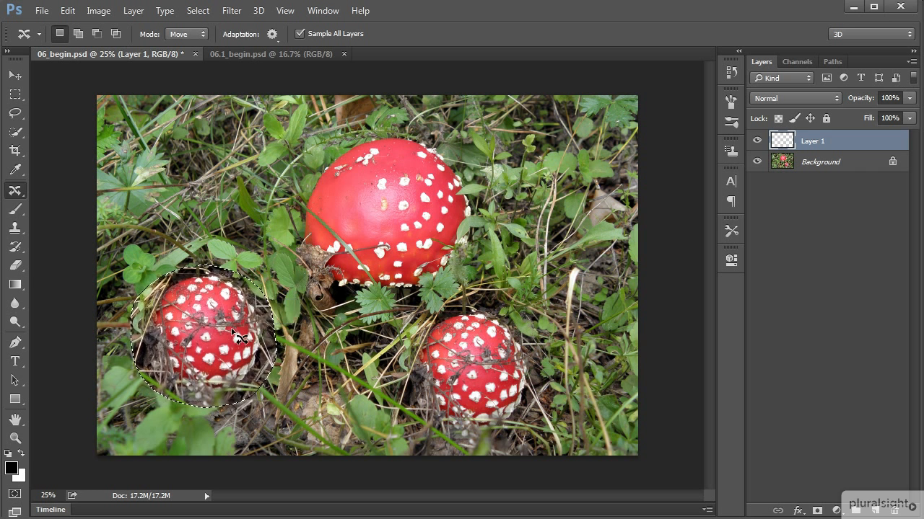
{"action": "key", "text": "ctrl+d"}
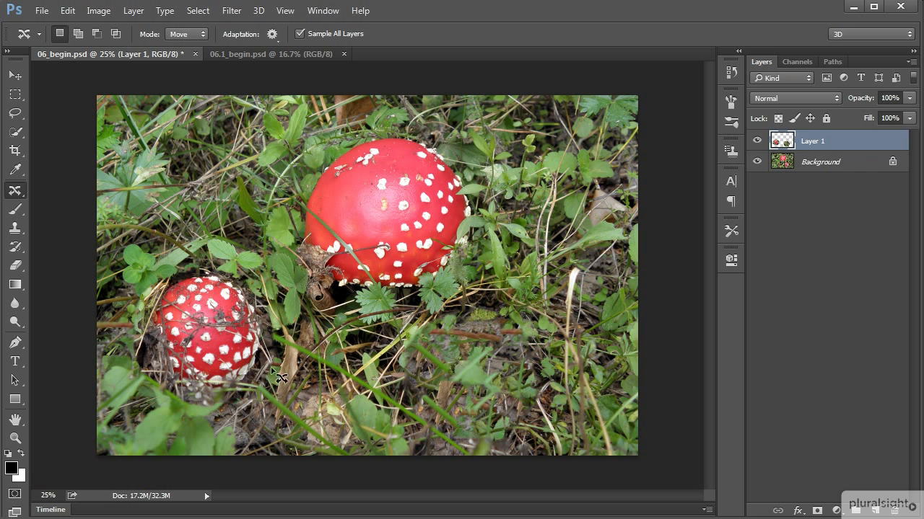
Check Layer 1 with the Background temporarily hidden, and undo the mushroom move to restore the selection.
{"action": "left_click", "coordinate": [757, 162]}
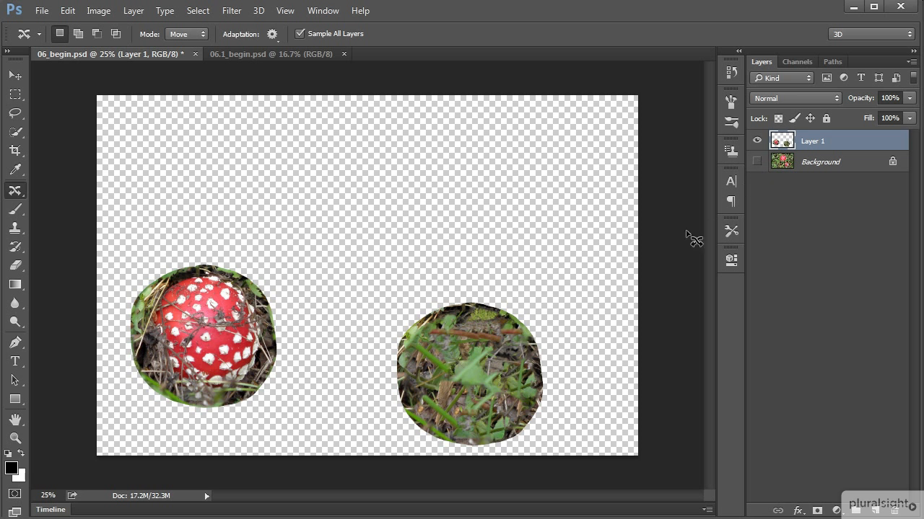
{"action": "left_click", "coordinate": [757, 162]}
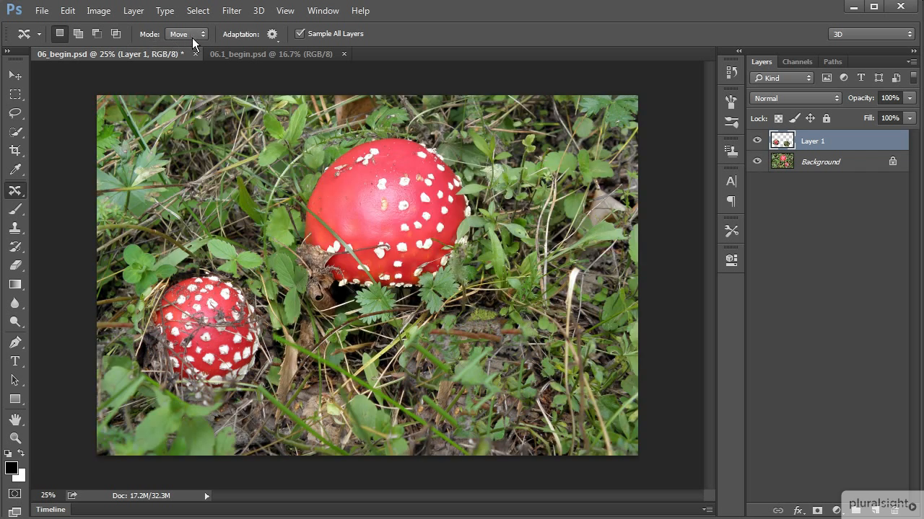
{"action": "key", "text": "ctrl+alt+z"}
{"action": "key", "text": "ctrl+alt+z"}
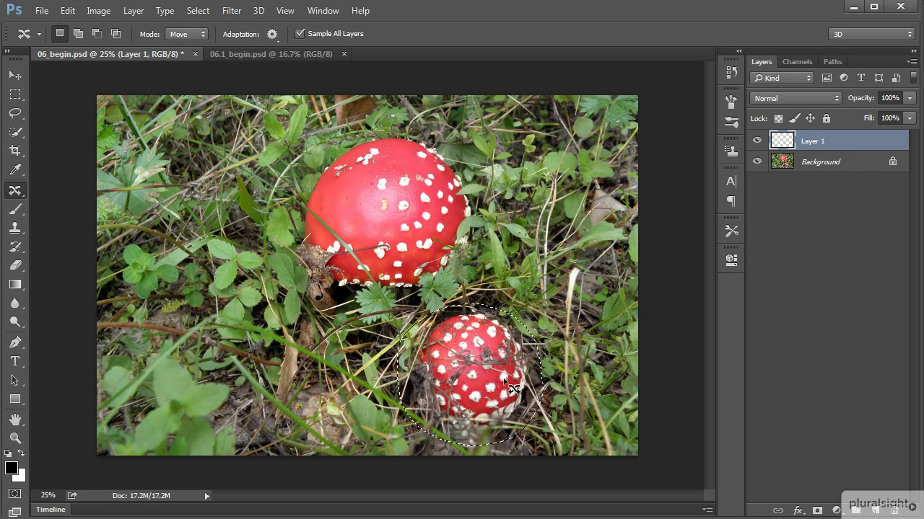
Set the Content-Aware Move adaptation's Structure value to 1.
{"action": "left_click", "coordinate": [272, 34]}
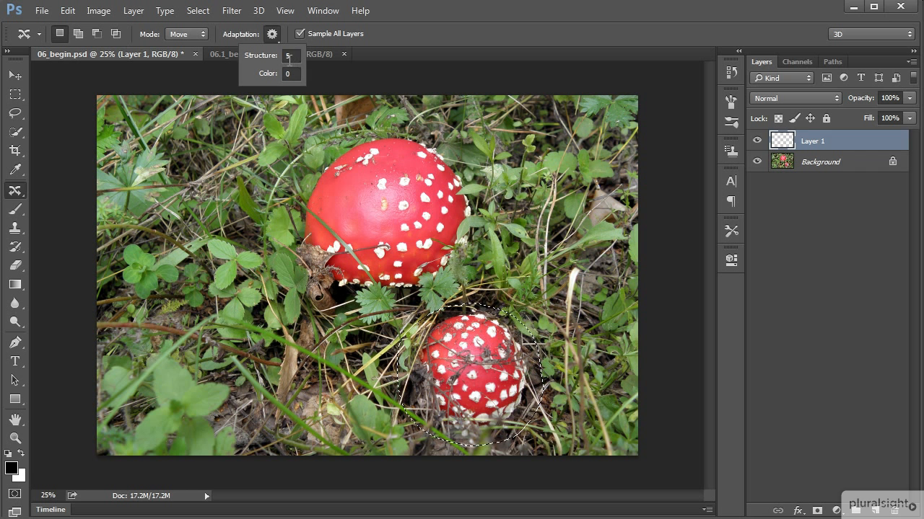
{"action": "left_click", "coordinate": [288, 57]}
{"action": "left_click", "coordinate": [286, 55]}
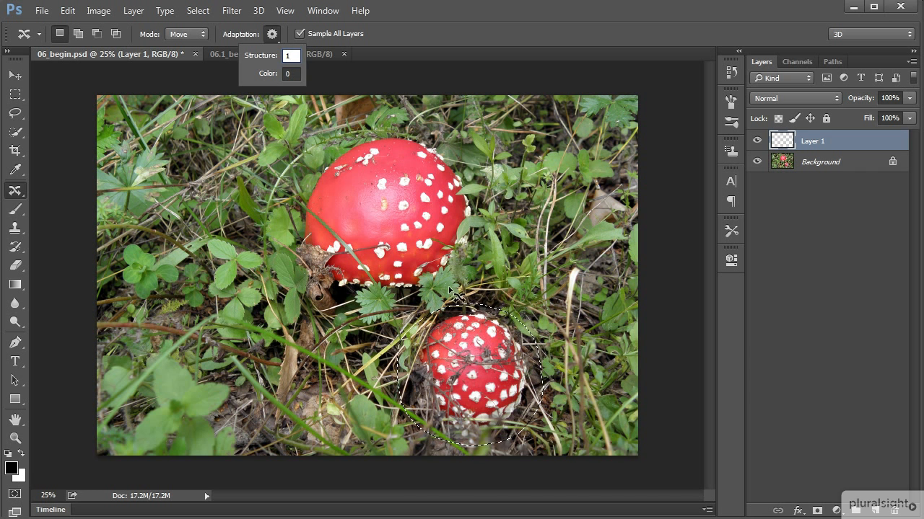
{"action": "key", "text": "Return"}
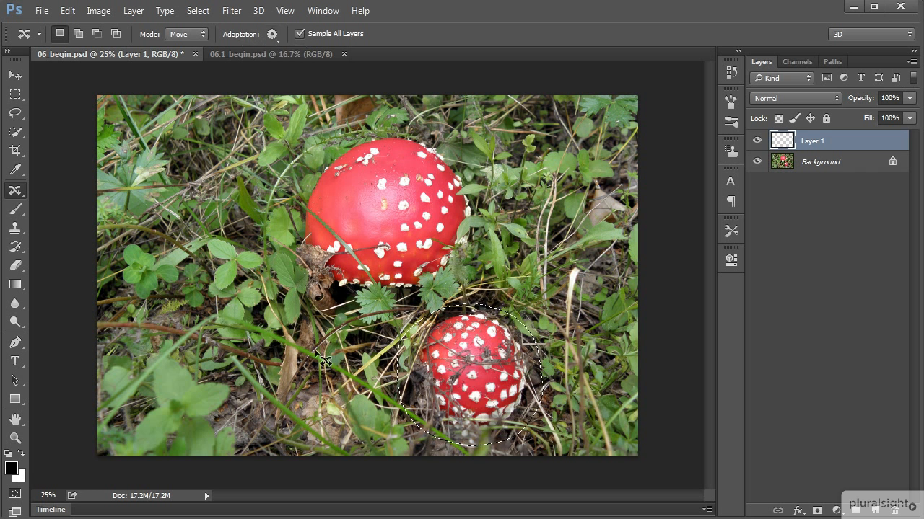
Move the outlined small mushroom to the photo's lower-left area with the adjusted adaptation, and deselect it.
{"action": "left_click_drag", "start_coordinate": [496, 381], "coordinate": [231, 346]}
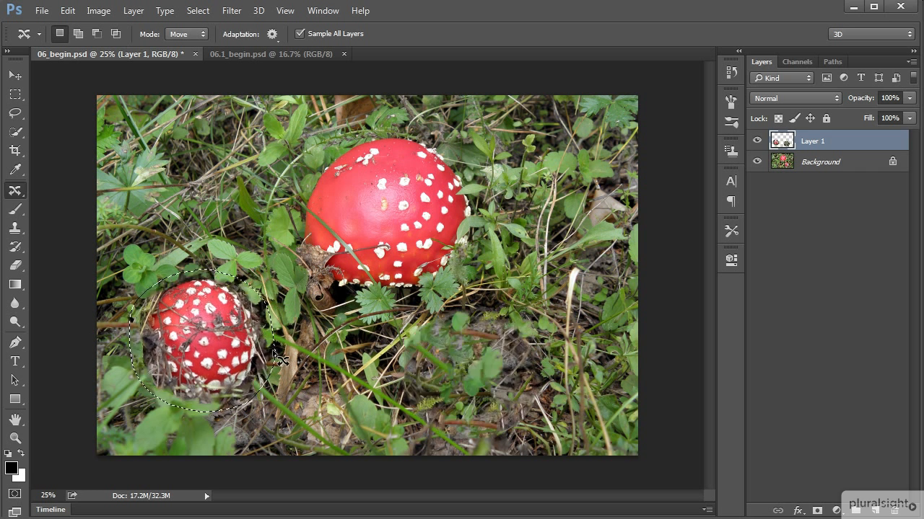
{"action": "key", "text": "ctrl+d"}
{"action": "left_click", "coordinate": [270, 36]}
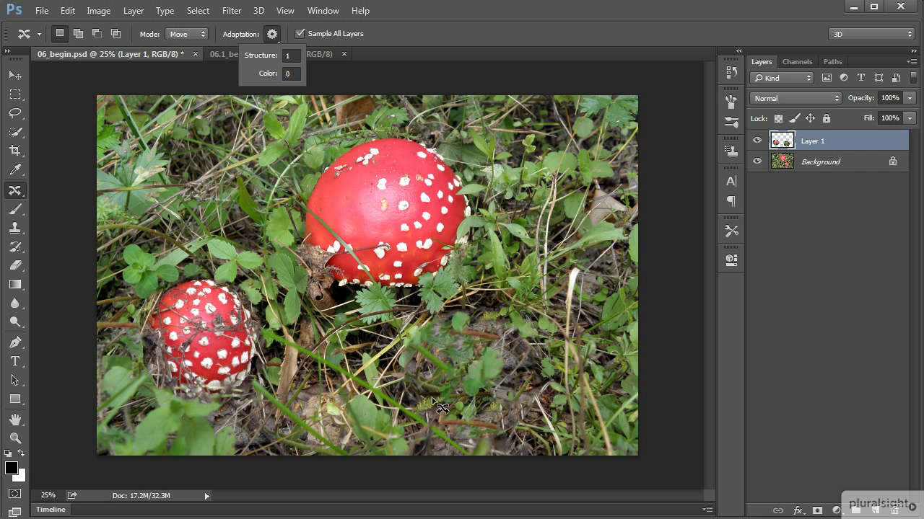
Switch the Content-Aware Move mode to Extend and check Layer 1 with the Background temporarily hidden.
{"action": "left_click", "coordinate": [195, 36]}
{"action": "left_click", "coordinate": [194, 54]}
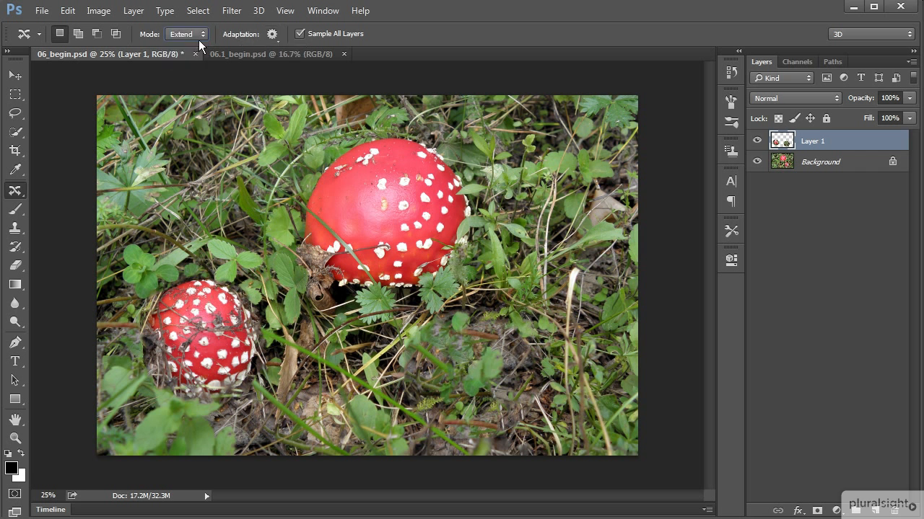
{"action": "left_click", "coordinate": [756, 161]}
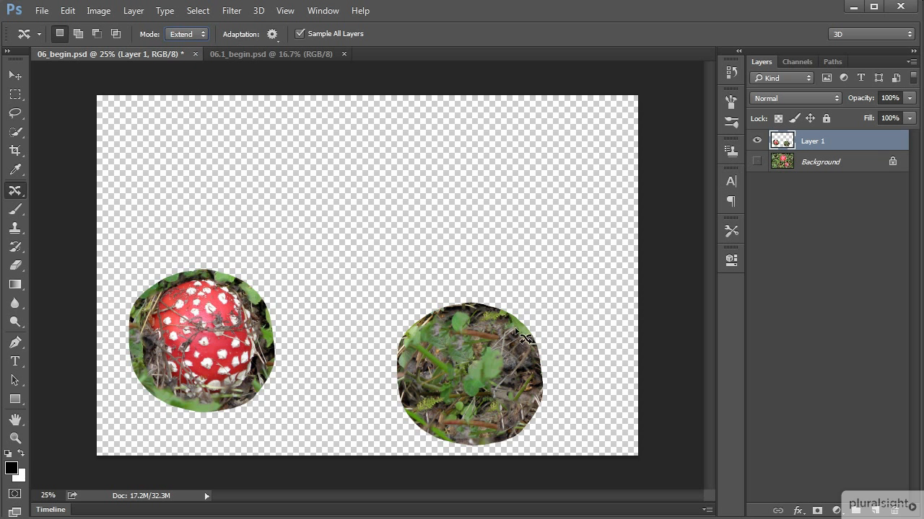
{"action": "left_click", "coordinate": [756, 162]}
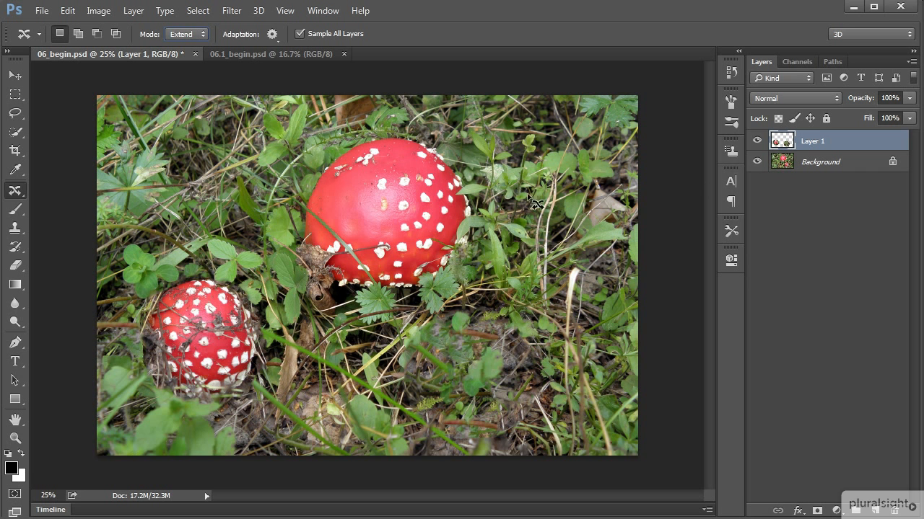
On a new layer, outline the undergrowth in the photo's lower-right area, extend it over the large mushroom, and deselect.
{"action": "left_click", "coordinate": [875, 511]}
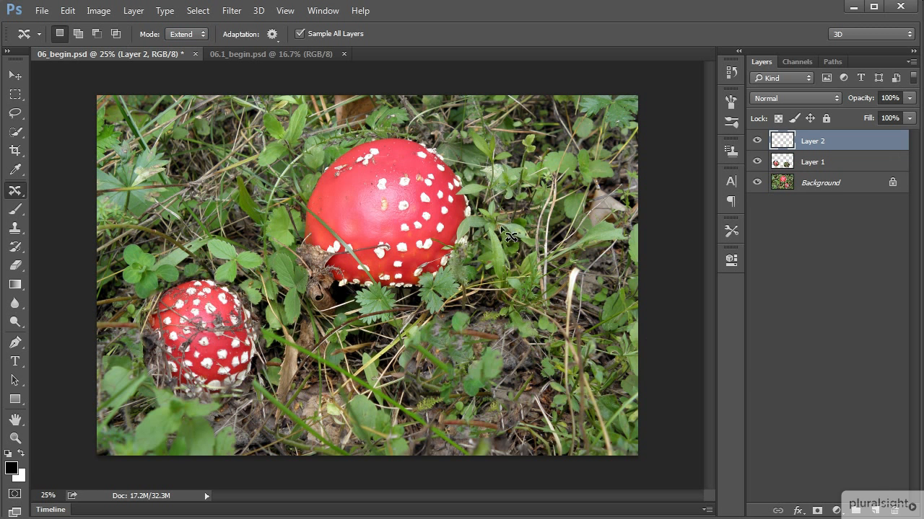
{"action": "mouse_move", "coordinate": [497, 219]}
{"action": "left_mouse_down"}
{"action": "mouse_move", "coordinate": [458, 297]}
{"action": "mouse_move", "coordinate": [379, 331]}
{"action": "mouse_move", "coordinate": [357, 366]}
{"action": "mouse_move", "coordinate": [385, 408]}
{"action": "mouse_move", "coordinate": [432, 430]}
{"action": "mouse_move", "coordinate": [532, 430]}
{"action": "mouse_move", "coordinate": [582, 401]}
{"action": "mouse_move", "coordinate": [606, 353]}
{"action": "mouse_move", "coordinate": [614, 314]}
{"action": "mouse_move", "coordinate": [610, 249]}
{"action": "mouse_move", "coordinate": [581, 201]}
{"action": "mouse_move", "coordinate": [537, 192]}
{"action": "mouse_move", "coordinate": [507, 203]}
{"action": "left_mouse_up"}
{"action": "left_click_drag", "start_coordinate": [564, 375], "coordinate": [426, 251]}
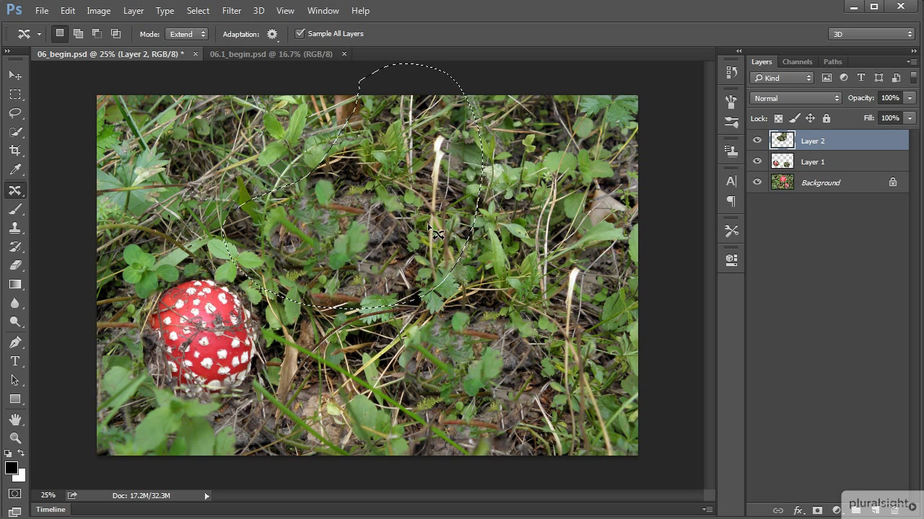
{"action": "key", "text": "ctrl+d"}
Examine the patches on Layer 2 and Layer 1 separately, and show all layers again.
{"action": "left_click", "coordinate": [756, 183]}
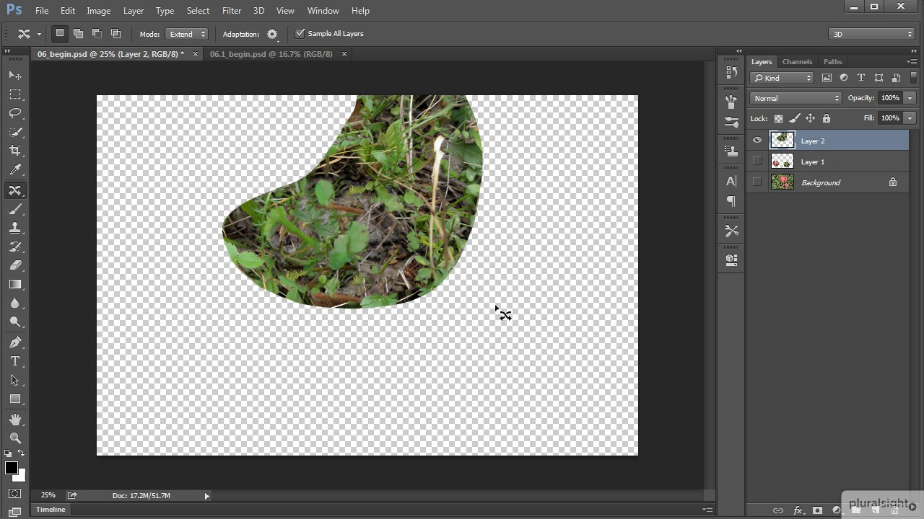
{"action": "left_click", "coordinate": [756, 141]}
{"action": "left_click", "coordinate": [756, 161]}
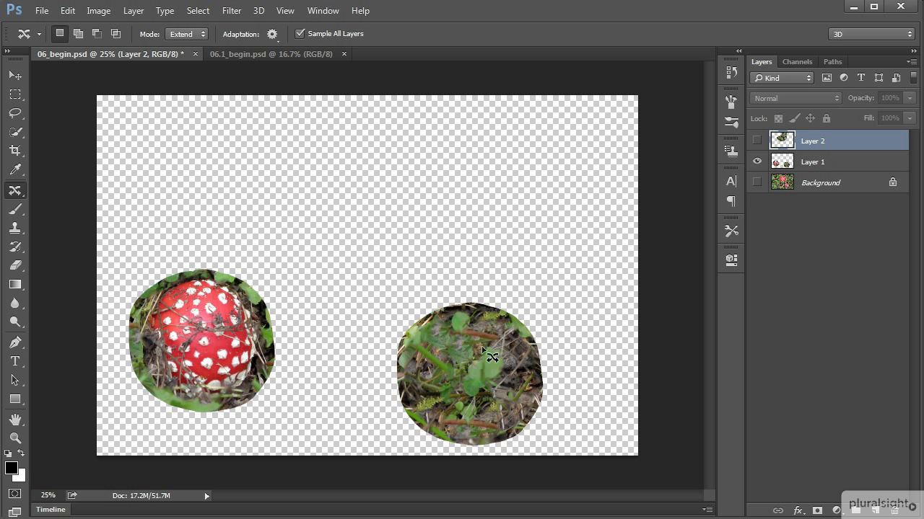
{"action": "left_click", "coordinate": [756, 141]}
{"action": "left_click", "coordinate": [757, 182]}
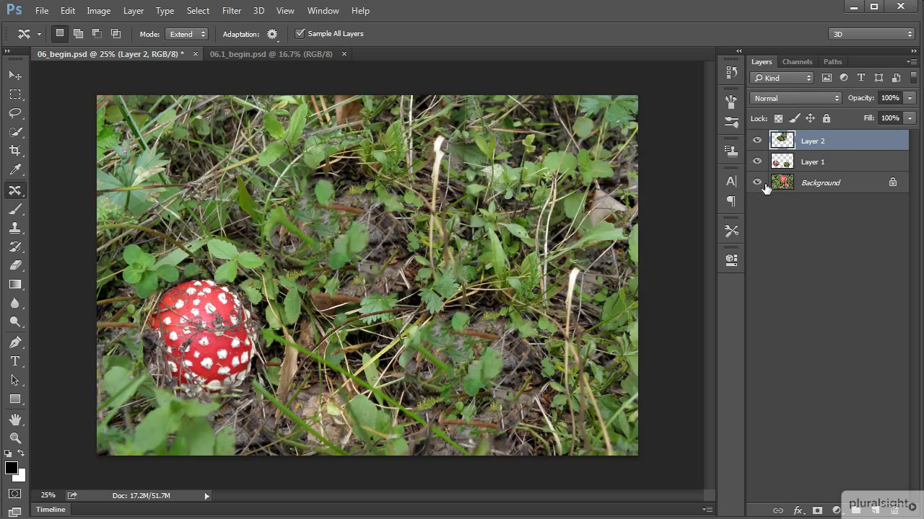
In 06.1_begin.psd, add a new layer, set the mode to Move, and outline the elephant with its reflection.
{"action": "left_click", "coordinate": [279, 54]}
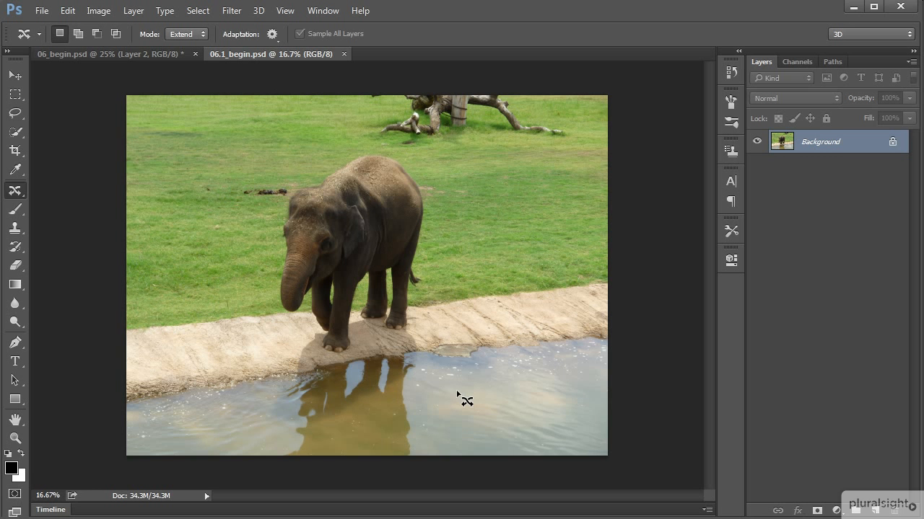
{"action": "left_click", "coordinate": [873, 511]}
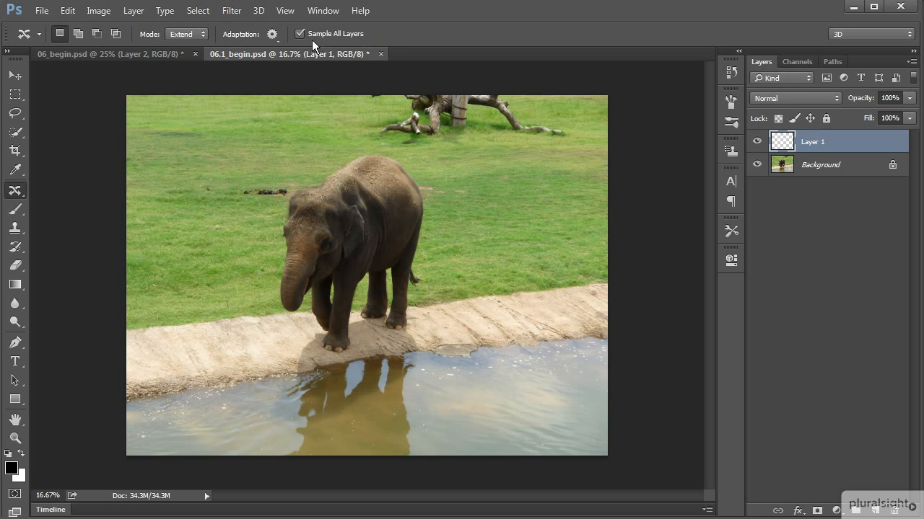
{"action": "left_click", "coordinate": [200, 34]}
{"action": "mouse_move", "coordinate": [295, 173]}
{"action": "left_mouse_down"}
{"action": "mouse_move", "coordinate": [240, 183]}
{"action": "mouse_move", "coordinate": [234, 209]}
{"action": "mouse_move", "coordinate": [261, 241]}
{"action": "mouse_move", "coordinate": [286, 374]}
{"action": "mouse_move", "coordinate": [271, 451]}
{"action": "mouse_move", "coordinate": [295, 469]}
{"action": "mouse_move", "coordinate": [411, 478]}
{"action": "mouse_move", "coordinate": [434, 459]}
{"action": "mouse_move", "coordinate": [441, 417]}
{"action": "mouse_move", "coordinate": [432, 186]}
{"action": "mouse_move", "coordinate": [417, 158]}
{"action": "mouse_move", "coordinate": [398, 149]}
{"action": "mouse_move", "coordinate": [366, 146]}
{"action": "mouse_move", "coordinate": [298, 165]}
{"action": "left_mouse_up"}
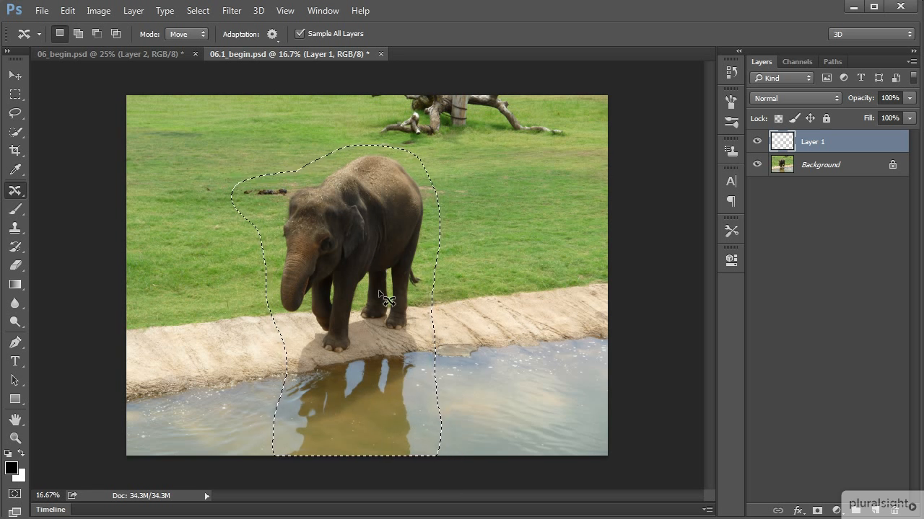
Move the elephant and its reflection to the photo's left side, deselect, and check Layer 1 with the Background temporarily hidden.
{"action": "left_click_drag", "start_coordinate": [375, 289], "coordinate": [261, 302]}
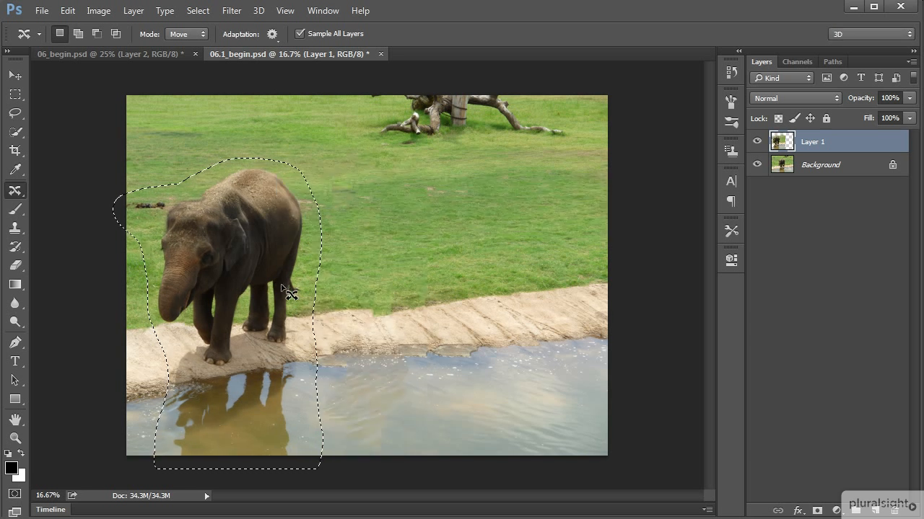
{"action": "key", "text": "ctrl+d"}
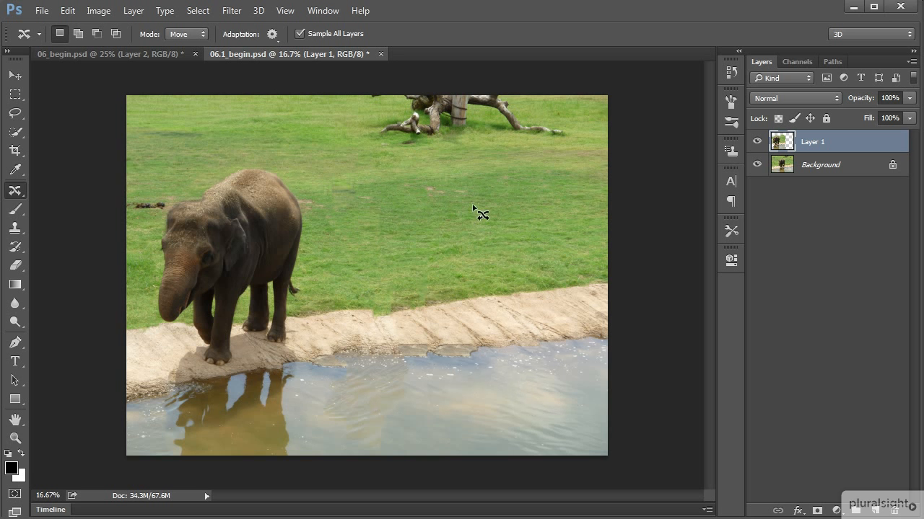
{"action": "left_click", "coordinate": [757, 165]}
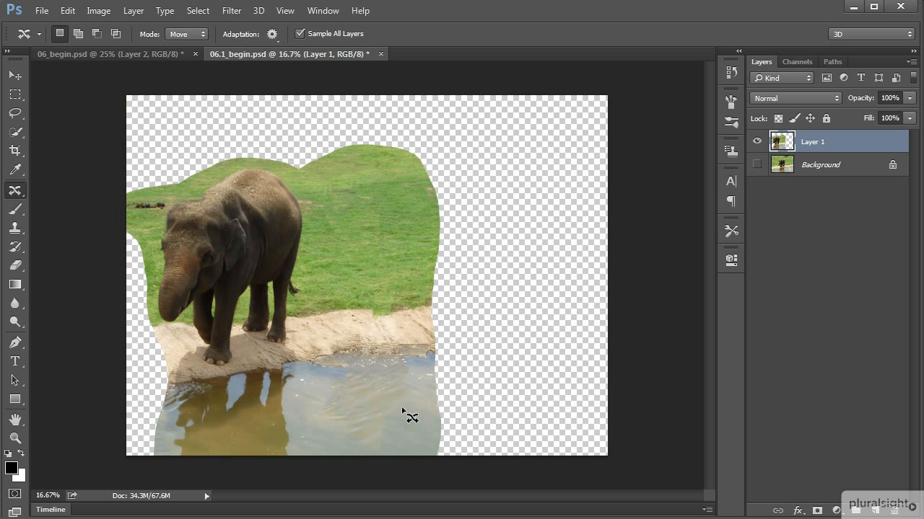
{"action": "left_click", "coordinate": [757, 166]}
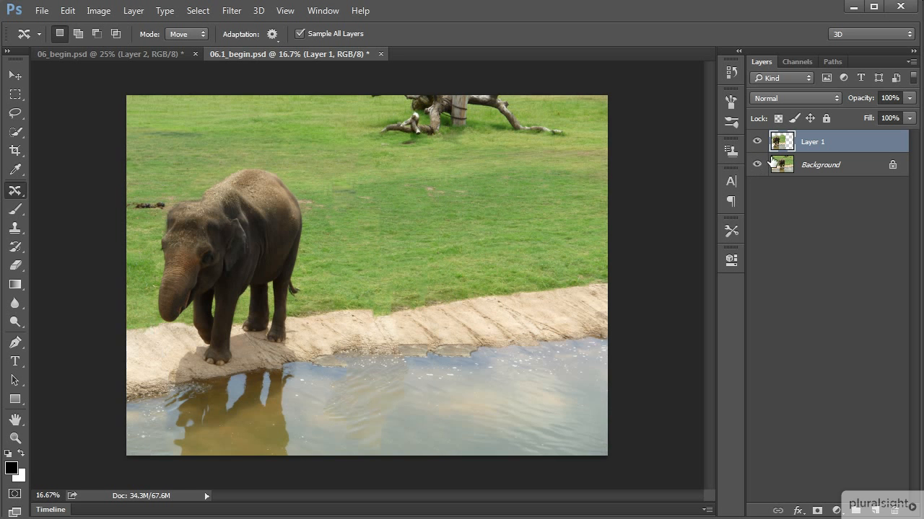
On another new layer, use Extend mode to copy a small piece of stone bank over the uneven grass edge beside the elephant.
{"action": "left_click", "coordinate": [877, 511]}
{"action": "left_click", "coordinate": [201, 35]}
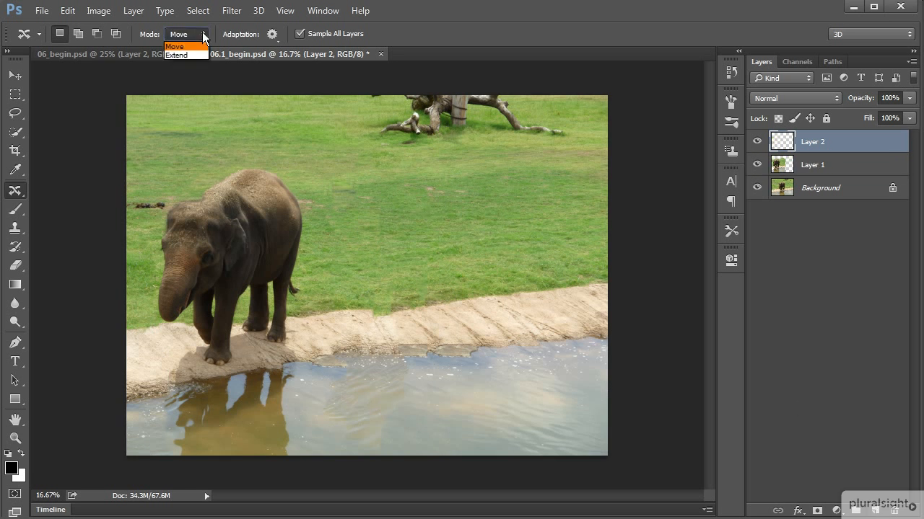
{"action": "left_click", "coordinate": [180, 55]}
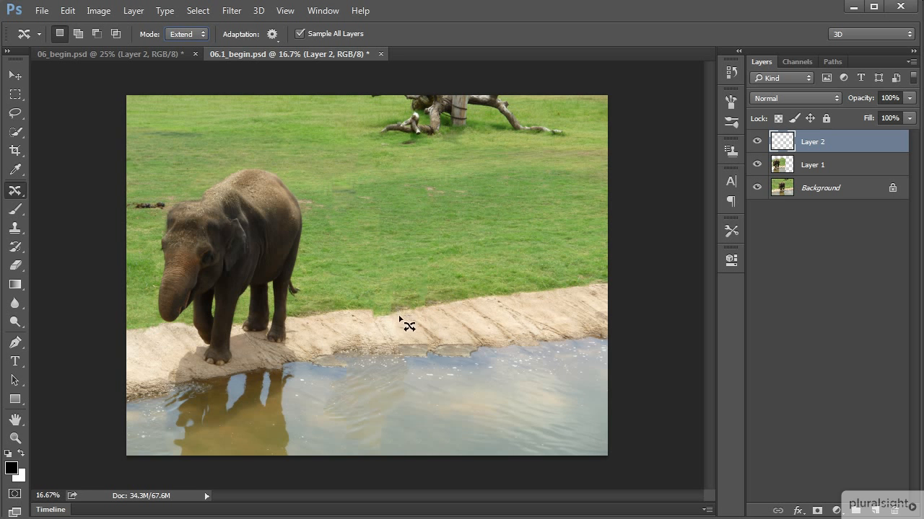
{"action": "mouse_move", "coordinate": [409, 315]}
{"action": "left_mouse_down"}
{"action": "mouse_move", "coordinate": [360, 328]}
{"action": "mouse_move", "coordinate": [374, 336]}
{"action": "mouse_move", "coordinate": [418, 325]}
{"action": "mouse_move", "coordinate": [382, 322]}
{"action": "left_mouse_up"}
{"action": "key", "text": "ctrl+d"}
Compare the original elephant photo with the edited one by hiding Layer 2 and Layer 1 and showing them again.
{"action": "left_click_drag", "start_coordinate": [756, 142], "coordinate": [761, 160]}
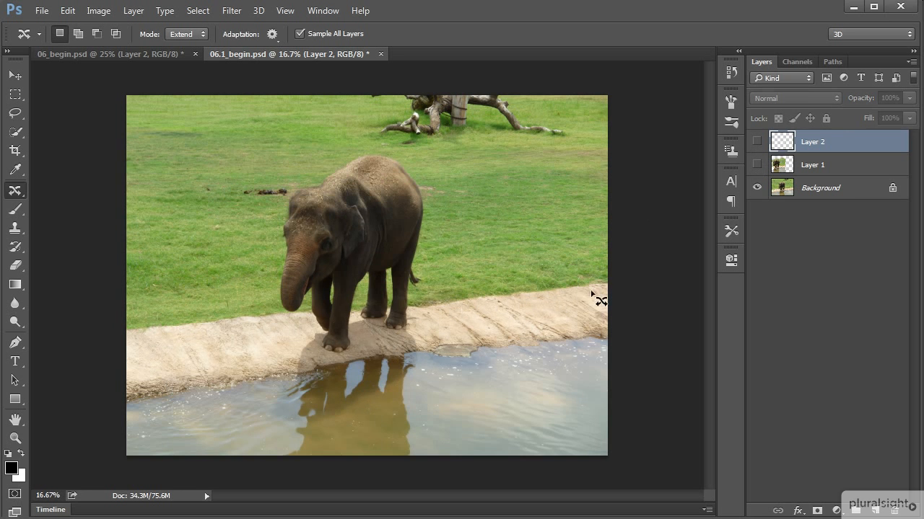
{"action": "left_click", "coordinate": [756, 165]}
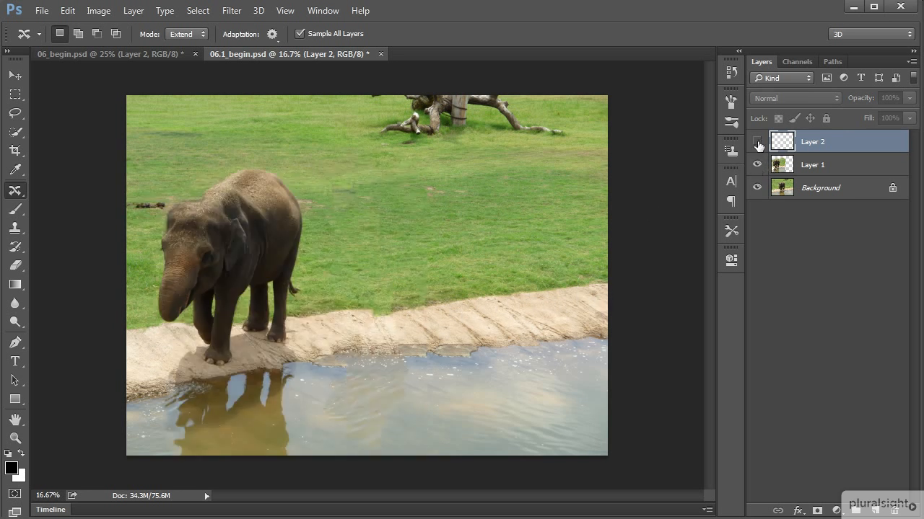
{"action": "left_click", "coordinate": [756, 141]}
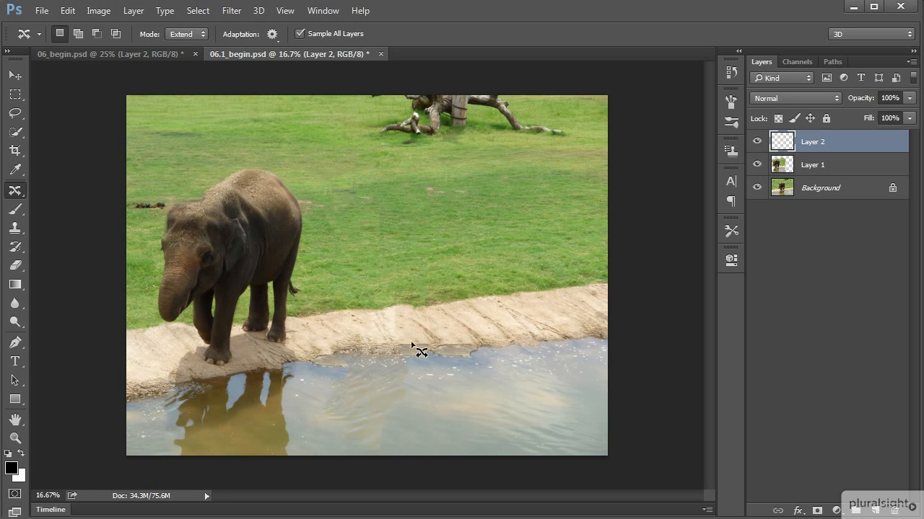
Extend a patch of clean water over the mismatched water to the right of the elephant's reflection, and deselect.
{"action": "mouse_move", "coordinate": [459, 367]}
{"action": "left_mouse_down"}
{"action": "mouse_move", "coordinate": [427, 373]}
{"action": "mouse_move", "coordinate": [422, 404]}
{"action": "mouse_move", "coordinate": [472, 417]}
{"action": "mouse_move", "coordinate": [513, 414]}
{"action": "mouse_move", "coordinate": [542, 393]}
{"action": "mouse_move", "coordinate": [515, 367]}
{"action": "mouse_move", "coordinate": [469, 363]}
{"action": "mouse_move", "coordinate": [456, 368]}
{"action": "mouse_move", "coordinate": [450, 396]}
{"action": "mouse_move", "coordinate": [375, 398]}
{"action": "left_mouse_up"}
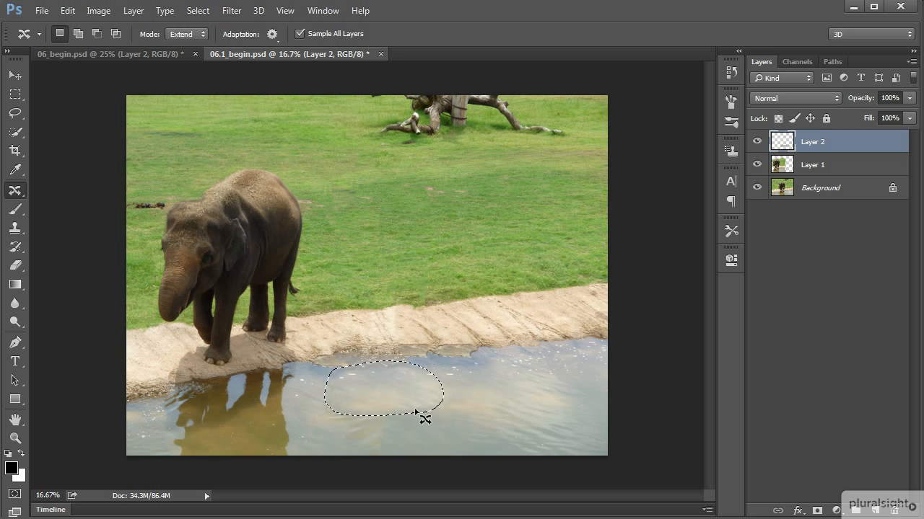
{"action": "left_click", "coordinate": [425, 435]}
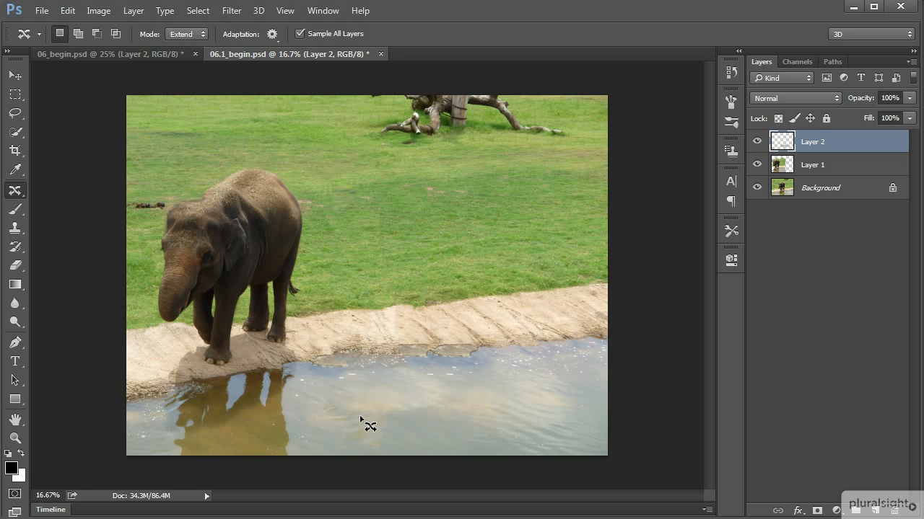
Undo the last water extension and set the Content-Aware Move tool's Color adaptation to 6.
{"action": "key", "text": "ctrl+alt+z"}
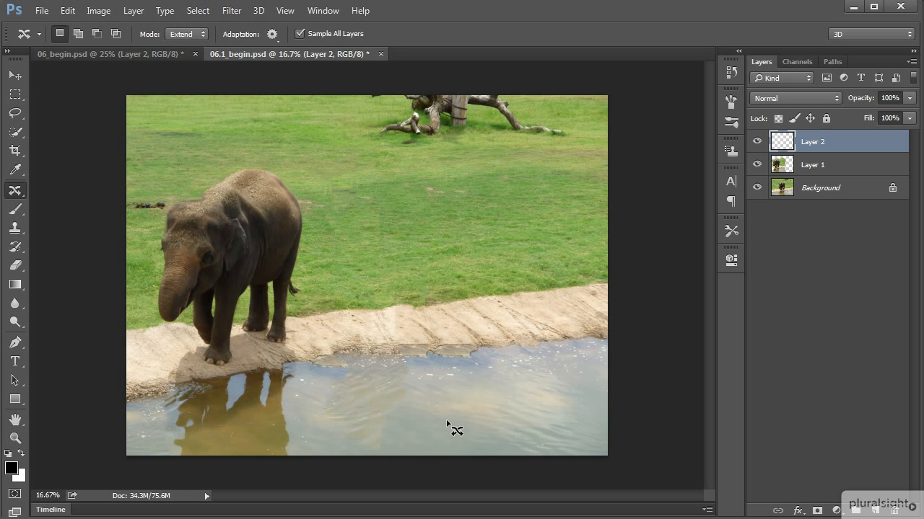
{"action": "left_click", "coordinate": [273, 34]}
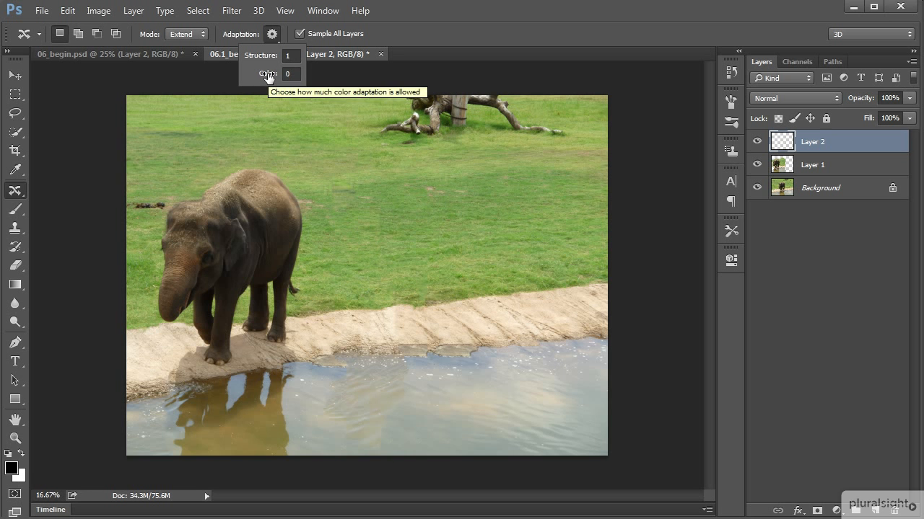
{"action": "left_click", "coordinate": [294, 75]}
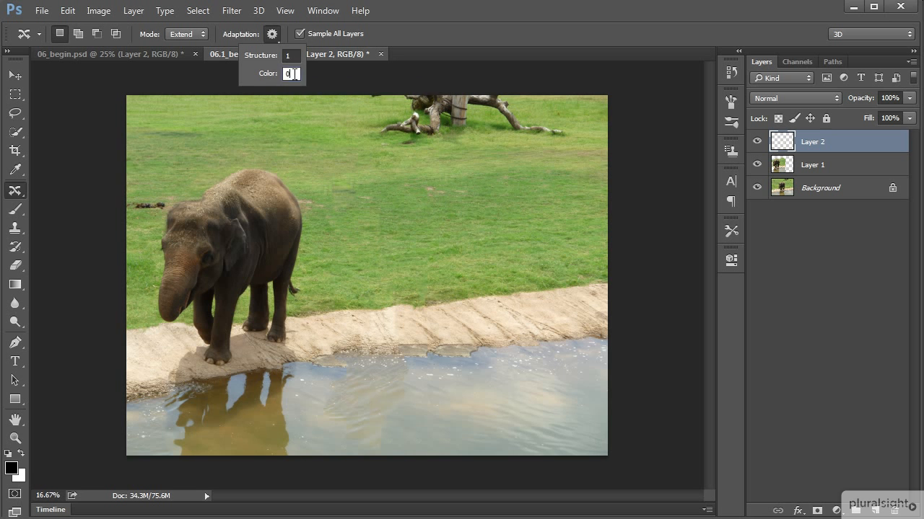
{"action": "type", "text": "6"}
{"action": "key", "text": "Return"}
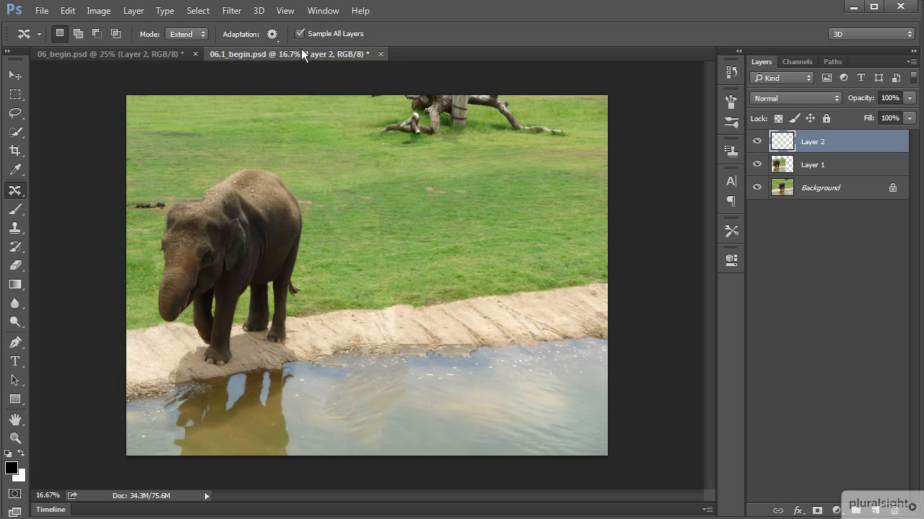
Extend two patches of clean water over the mismatched water beside the elephant's reflection, one near the bank and one below it, deselecting after each.
{"action": "mouse_move", "coordinate": [470, 363]}
{"action": "left_mouse_down"}
{"action": "mouse_move", "coordinate": [417, 370]}
{"action": "mouse_move", "coordinate": [415, 397]}
{"action": "mouse_move", "coordinate": [433, 413]}
{"action": "mouse_move", "coordinate": [491, 414]}
{"action": "mouse_move", "coordinate": [549, 391]}
{"action": "mouse_move", "coordinate": [539, 365]}
{"action": "mouse_move", "coordinate": [472, 368]}
{"action": "left_mouse_up"}
{"action": "left_click_drag", "start_coordinate": [503, 398], "coordinate": [395, 394]}
{"action": "left_click_drag", "start_coordinate": [394, 397], "coordinate": [395, 398]}
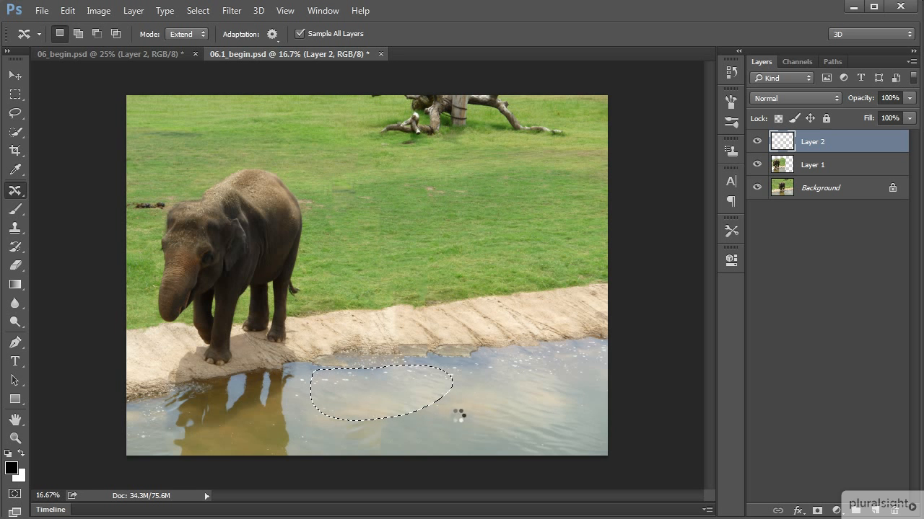
{"action": "key", "text": "ctrl+d"}
{"action": "mouse_move", "coordinate": [455, 404]}
{"action": "left_mouse_down"}
{"action": "mouse_move", "coordinate": [405, 408]}
{"action": "mouse_move", "coordinate": [395, 417]}
{"action": "mouse_move", "coordinate": [400, 442]}
{"action": "mouse_move", "coordinate": [499, 441]}
{"action": "mouse_move", "coordinate": [508, 416]}
{"action": "mouse_move", "coordinate": [464, 402]}
{"action": "mouse_move", "coordinate": [467, 430]}
{"action": "mouse_move", "coordinate": [385, 424]}
{"action": "left_mouse_up"}
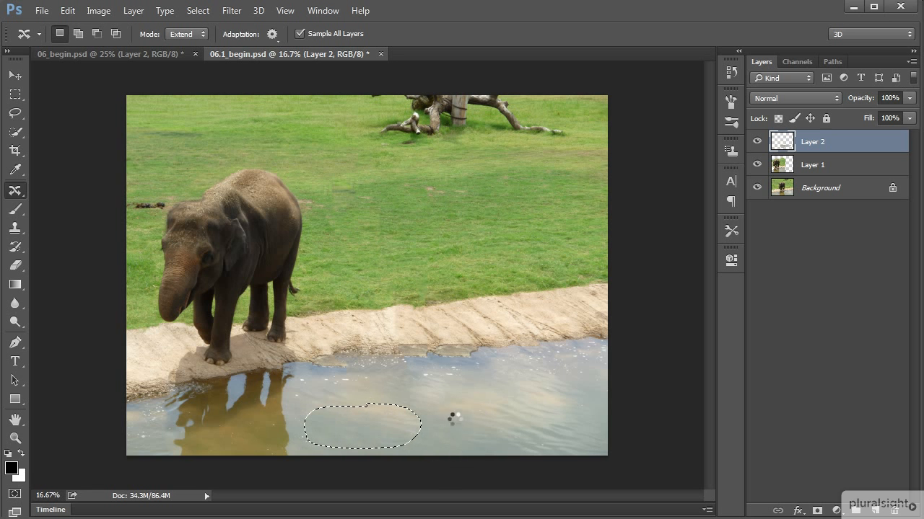
{"action": "key", "text": "ctrl+d"}
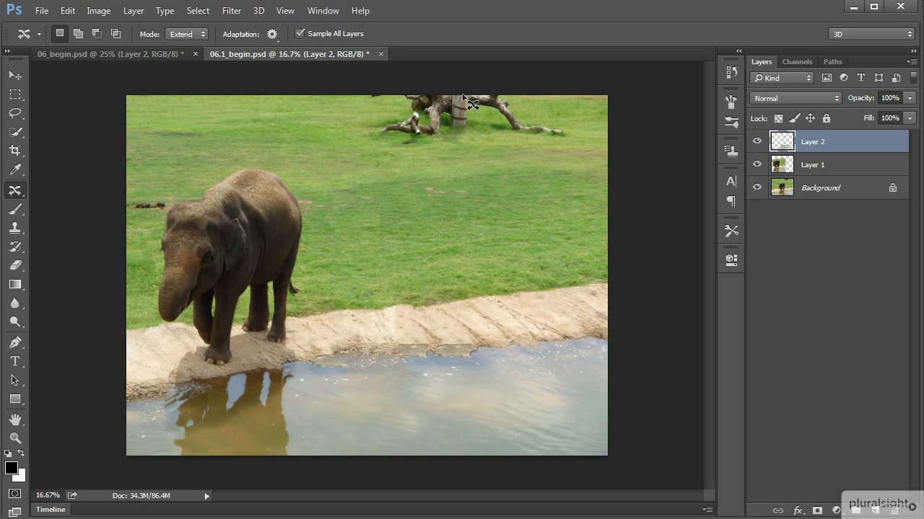
Extend clean grass over the tree trunk at the photo's upper edge and the dark debris beside the elephant's head, deselecting after each.
{"action": "mouse_move", "coordinate": [361, 143]}
{"action": "left_mouse_down"}
{"action": "mouse_move", "coordinate": [563, 143]}
{"action": "mouse_move", "coordinate": [586, 147]}
{"action": "mouse_move", "coordinate": [593, 170]}
{"action": "mouse_move", "coordinate": [586, 188]}
{"action": "mouse_move", "coordinate": [543, 200]}
{"action": "mouse_move", "coordinate": [409, 204]}
{"action": "mouse_move", "coordinate": [371, 189]}
{"action": "mouse_move", "coordinate": [353, 165]}
{"action": "mouse_move", "coordinate": [361, 144]}
{"action": "left_mouse_up"}
{"action": "left_click_drag", "start_coordinate": [474, 167], "coordinate": [492, 139]}
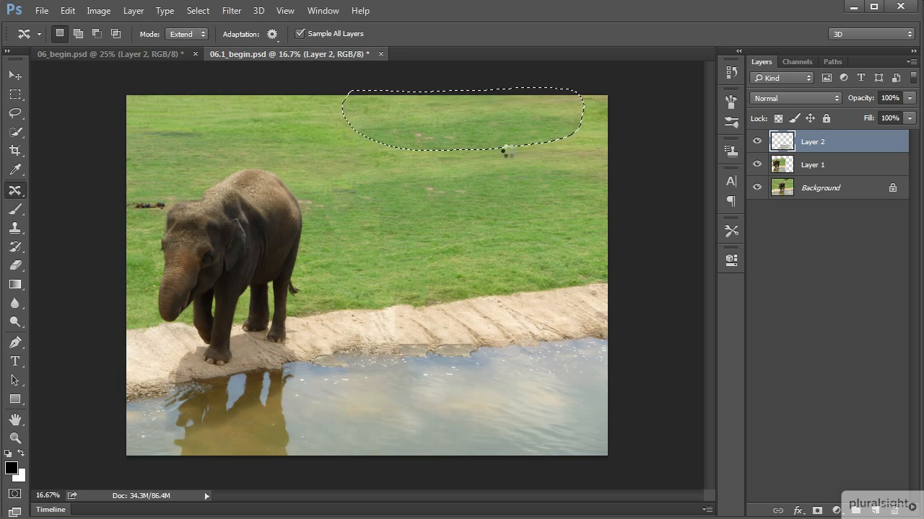
{"action": "key", "text": "ctrl+d"}
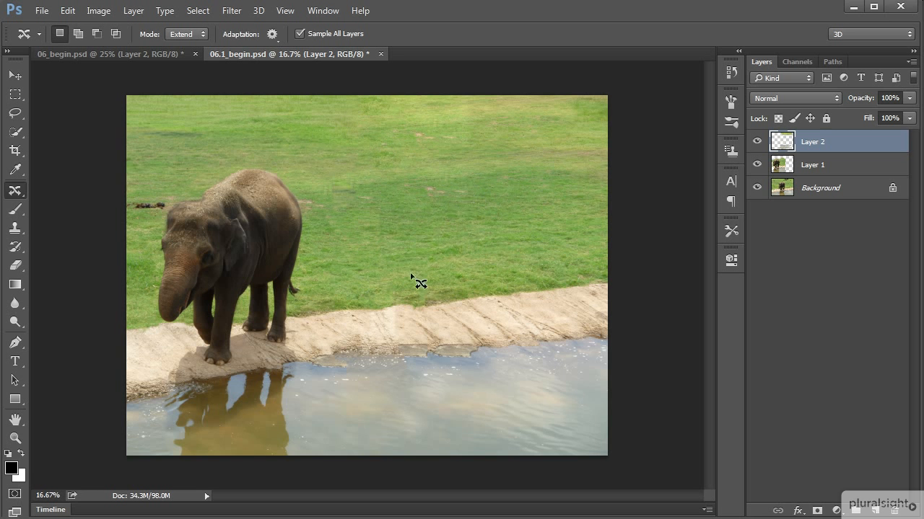
{"action": "mouse_move", "coordinate": [165, 197]}
{"action": "left_mouse_down"}
{"action": "mouse_move", "coordinate": [124, 191]}
{"action": "mouse_move", "coordinate": [145, 182]}
{"action": "mouse_move", "coordinate": [169, 183]}
{"action": "mouse_move", "coordinate": [161, 207]}
{"action": "left_mouse_up"}
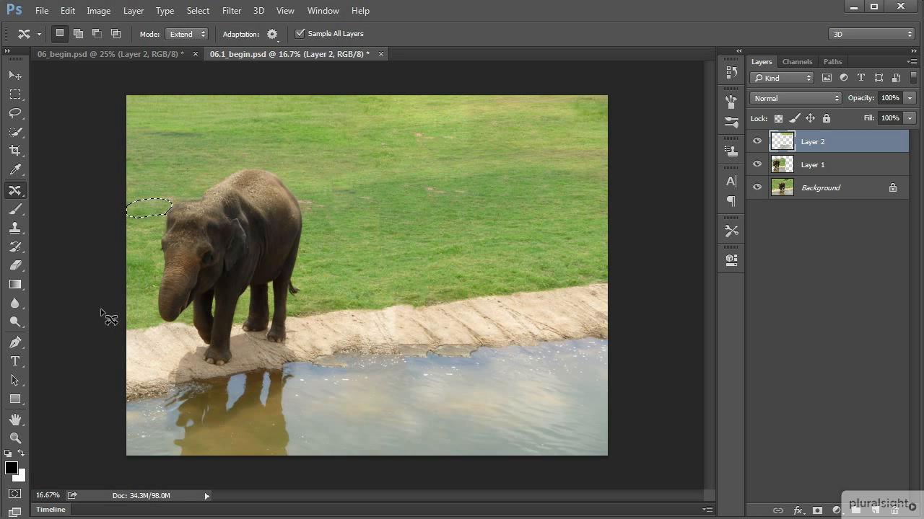
{"action": "key", "text": "ctrl+d"}
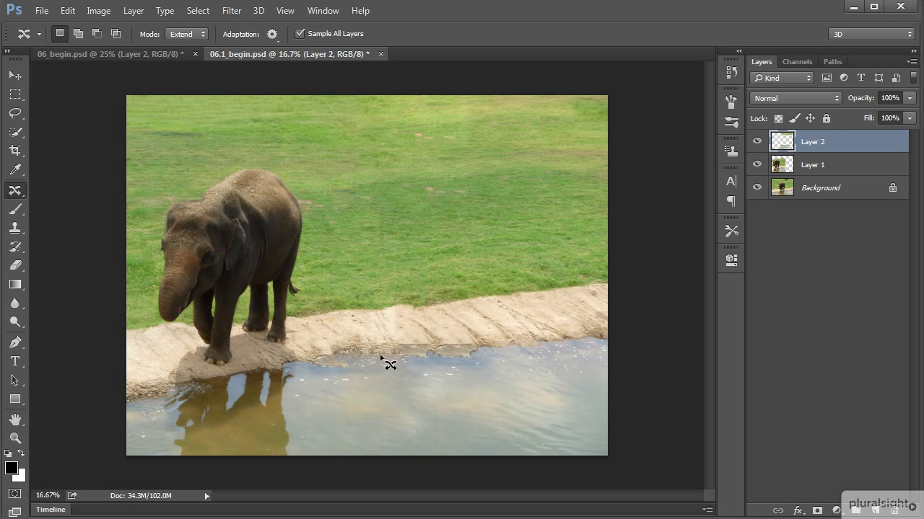
Extend three small pieces of stone over the uneven waterline and the pale seam in the bank beside the elephant, deselecting after each.
{"action": "mouse_move", "coordinate": [518, 333]}
{"action": "left_mouse_down"}
{"action": "mouse_move", "coordinate": [491, 346]}
{"action": "mouse_move", "coordinate": [532, 339]}
{"action": "mouse_move", "coordinate": [525, 329]}
{"action": "mouse_move", "coordinate": [333, 359]}
{"action": "left_mouse_up"}
{"action": "key", "text": "ctrl+d"}
{"action": "mouse_move", "coordinate": [359, 318]}
{"action": "left_mouse_down"}
{"action": "mouse_move", "coordinate": [318, 327]}
{"action": "mouse_move", "coordinate": [329, 341]}
{"action": "mouse_move", "coordinate": [364, 322]}
{"action": "left_mouse_up"}
{"action": "left_click_drag", "start_coordinate": [364, 323], "coordinate": [395, 327]}
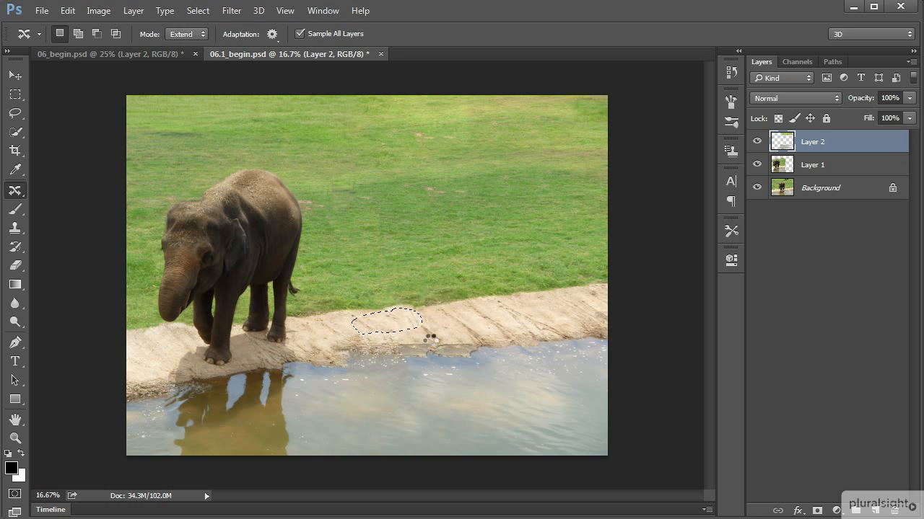
{"action": "key", "text": "ctrl+d"}
{"action": "mouse_move", "coordinate": [396, 332]}
{"action": "left_mouse_down"}
{"action": "mouse_move", "coordinate": [363, 345]}
{"action": "mouse_move", "coordinate": [383, 363]}
{"action": "mouse_move", "coordinate": [392, 342]}
{"action": "mouse_move", "coordinate": [382, 352]}
{"action": "mouse_move", "coordinate": [420, 361]}
{"action": "left_mouse_up"}
{"action": "key", "text": "ctrl+d"}
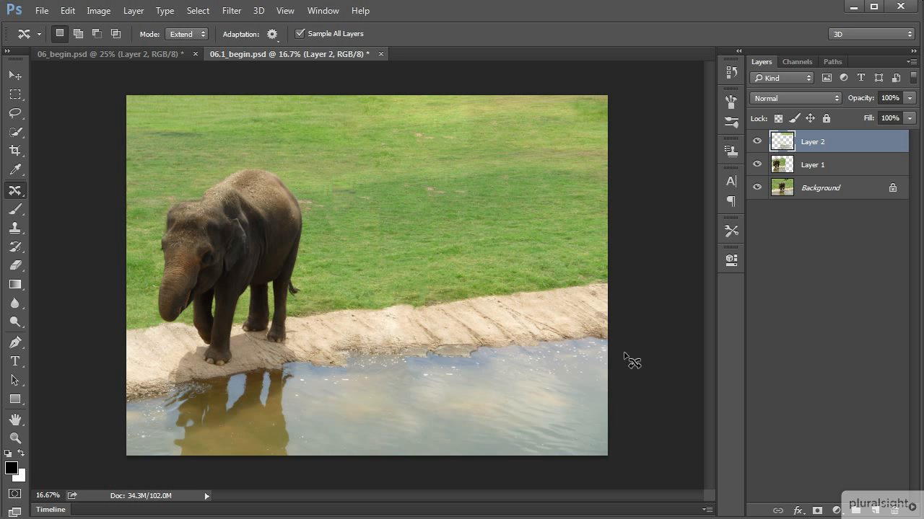
Compare the original photo with the edit by viewing Background, Layer 1 and Layer 2 each alone, and show all layers again.
{"action": "left_click", "coordinate": [757, 164]}
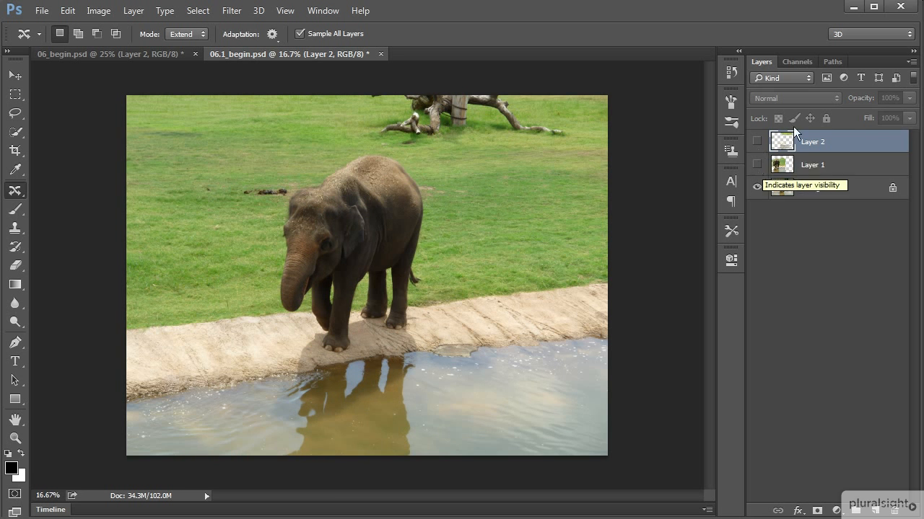
{"action": "left_click", "coordinate": [757, 188]}
{"action": "left_click", "coordinate": [758, 165]}
{"action": "left_click", "coordinate": [757, 165]}
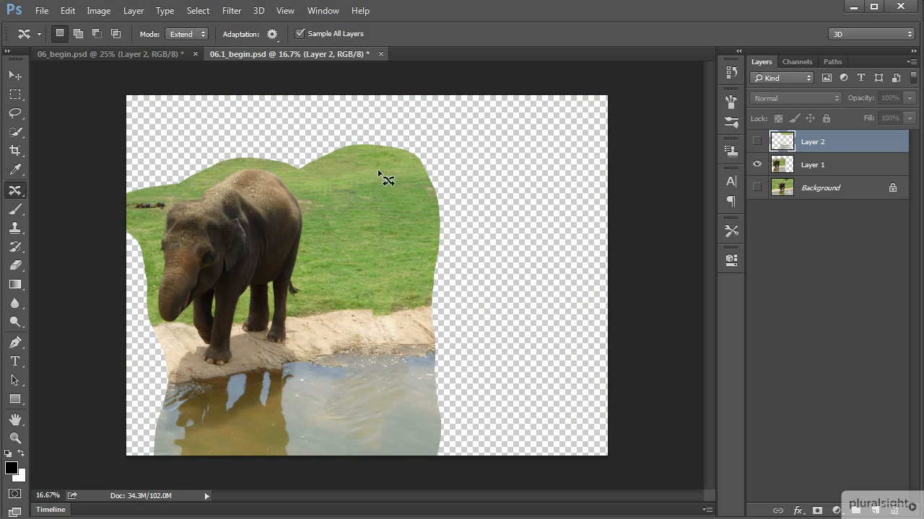
{"action": "left_click", "coordinate": [757, 166]}
{"action": "left_click", "coordinate": [756, 141]}
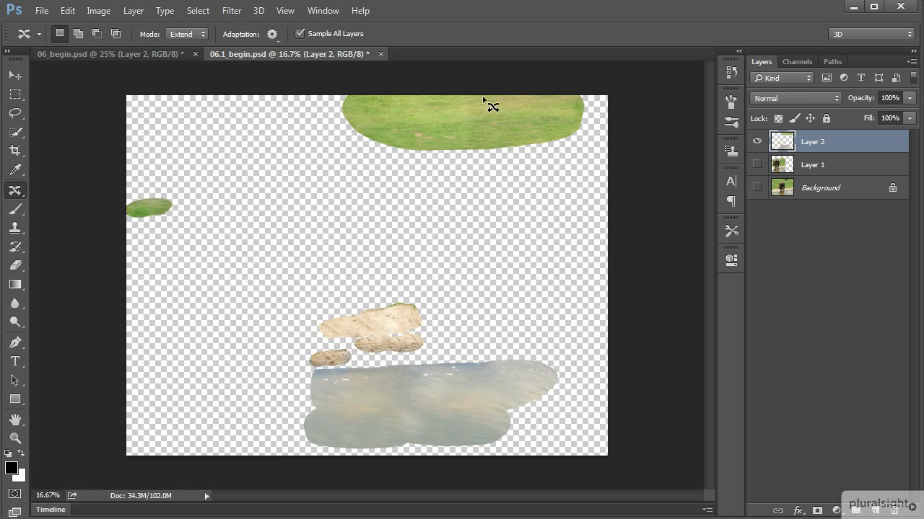
{"action": "left_click_drag", "start_coordinate": [757, 165], "coordinate": [757, 188]}
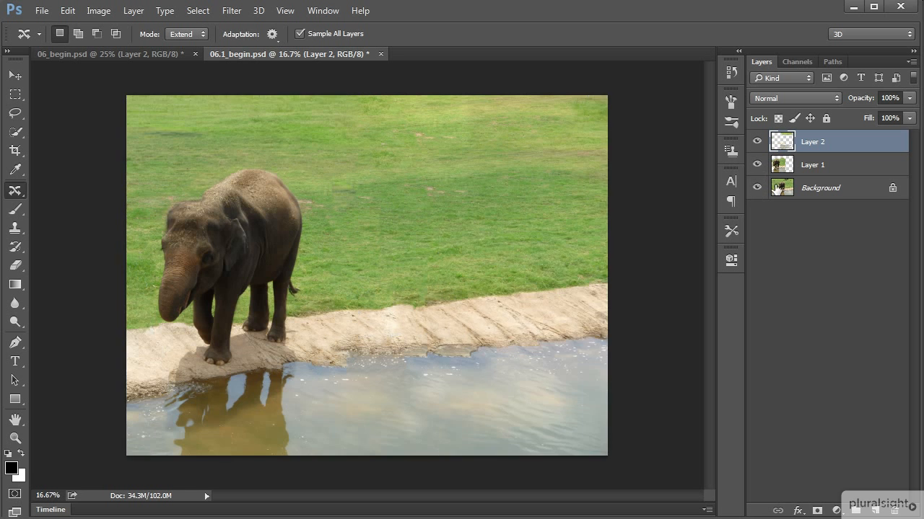